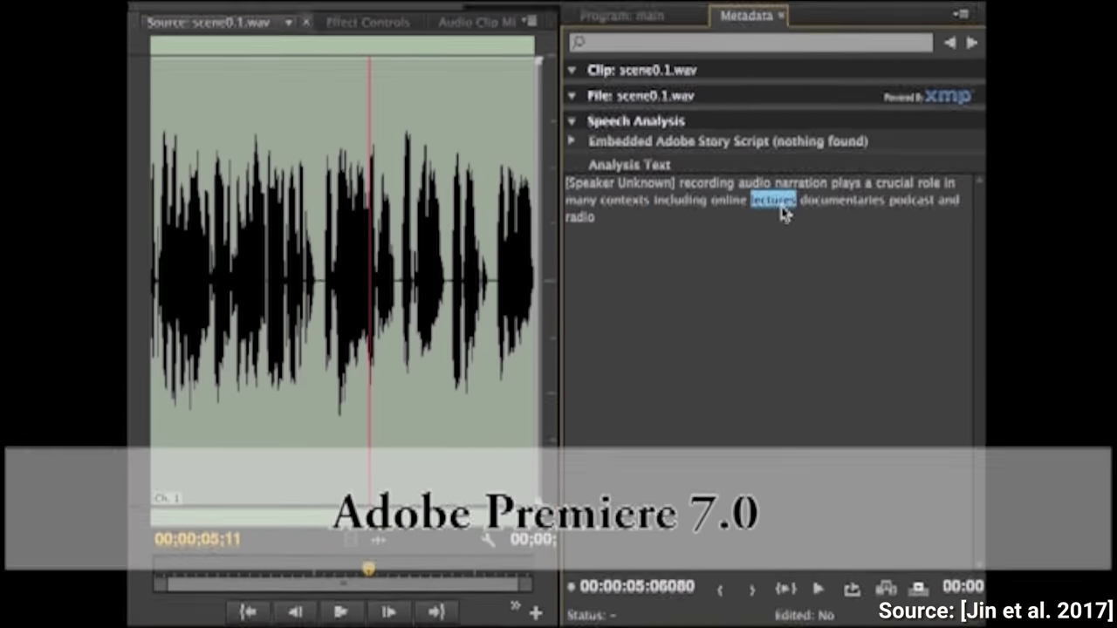
Copy the word 'Gregson' and paste it over the opening word 'He'.
right_click(825, 214)
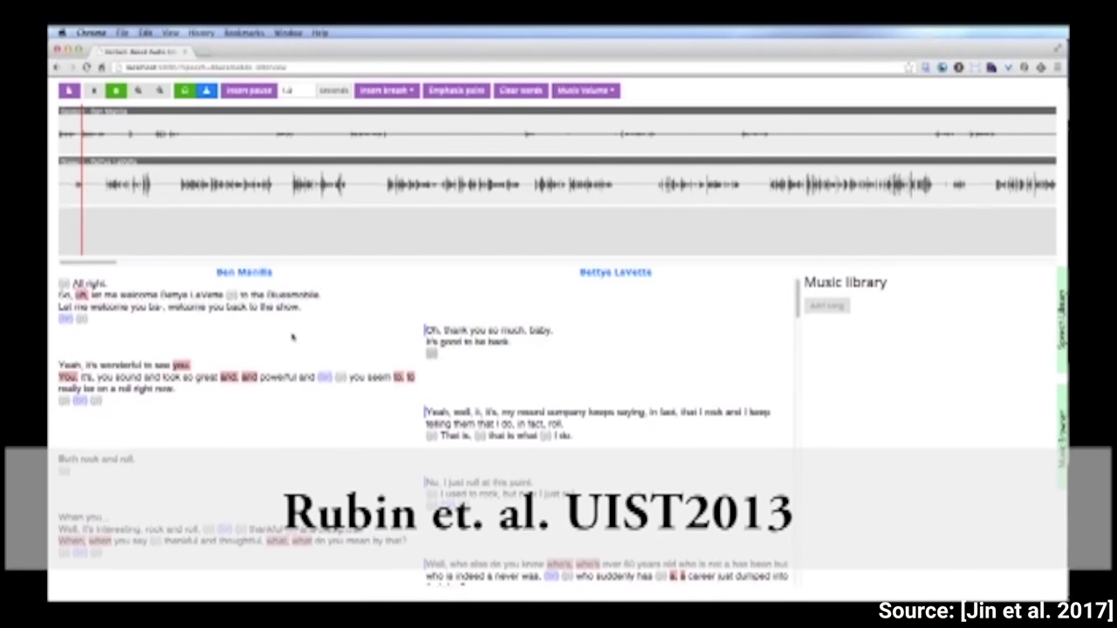
scroll(415, 487, down, 4)
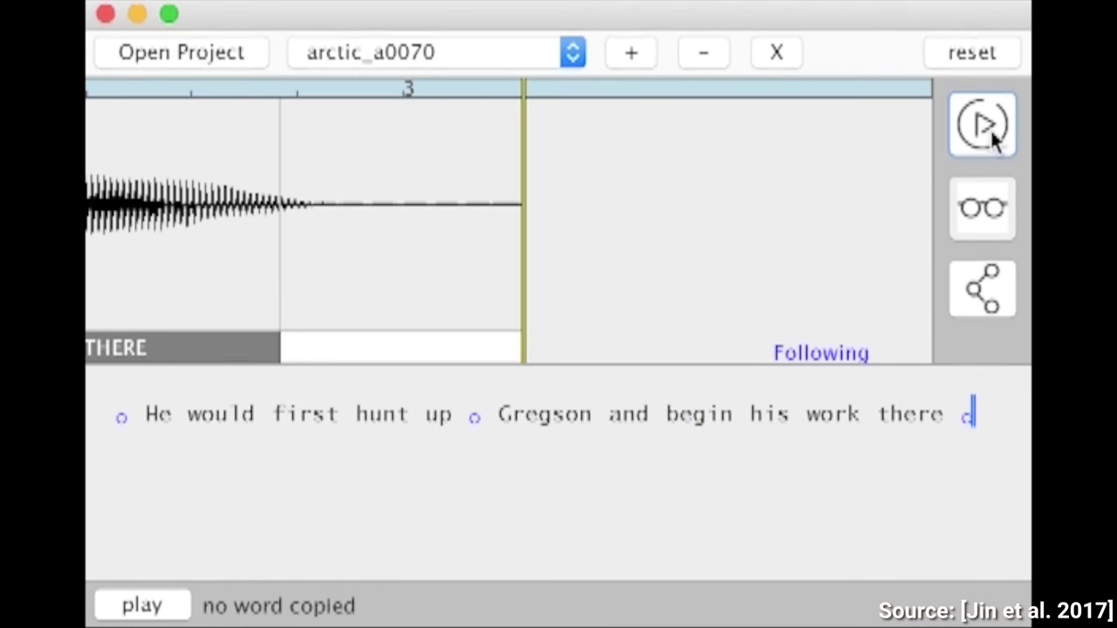
click(544, 417)
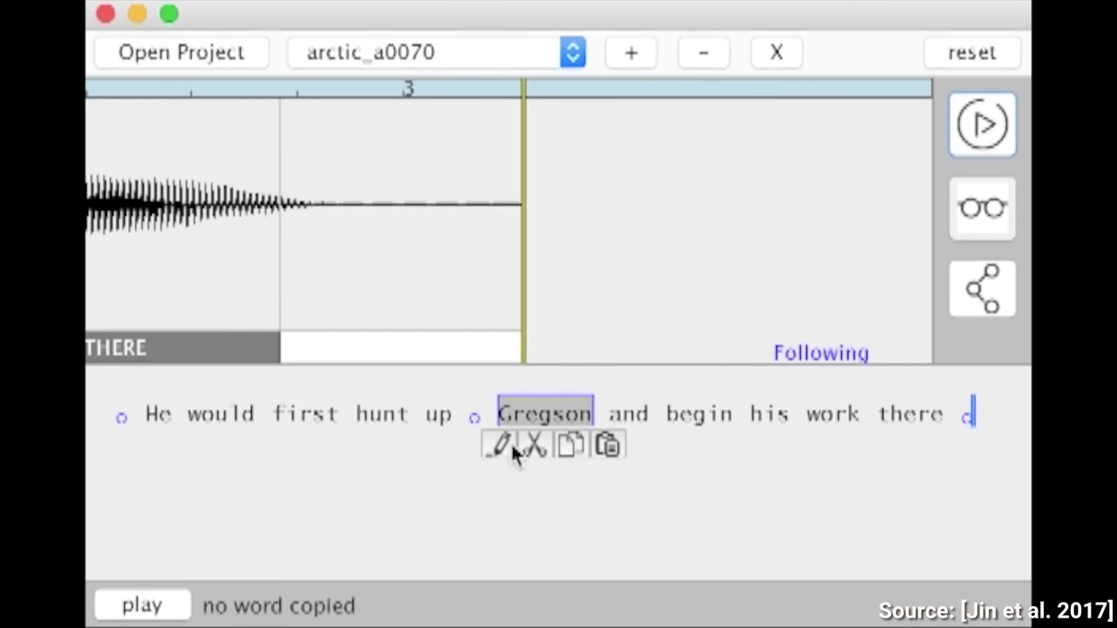
click(568, 447)
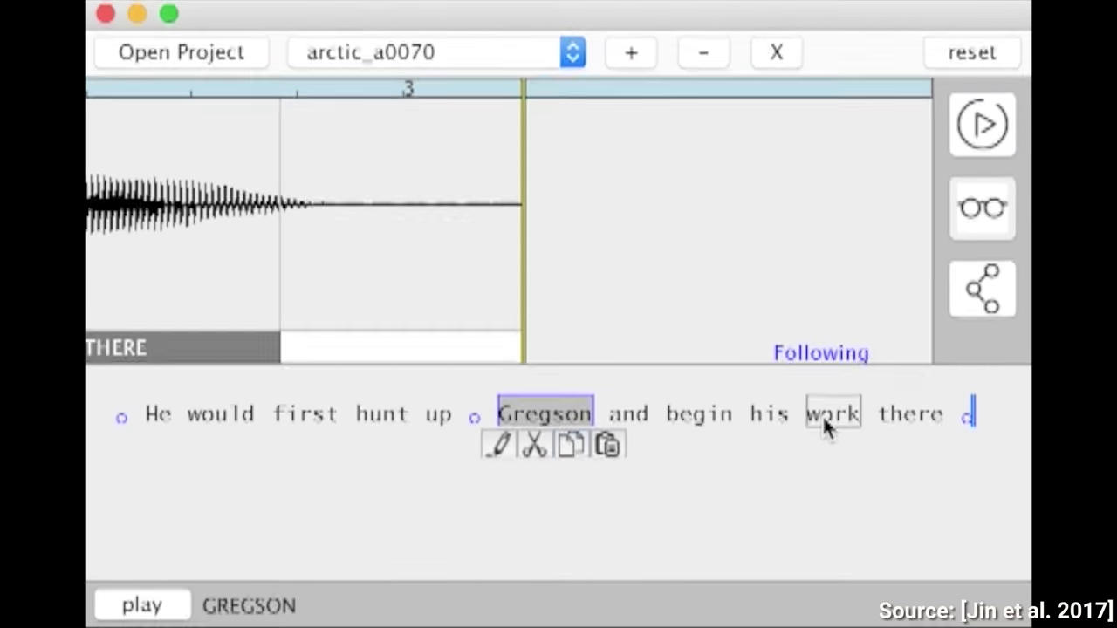
click(159, 415)
click(252, 445)
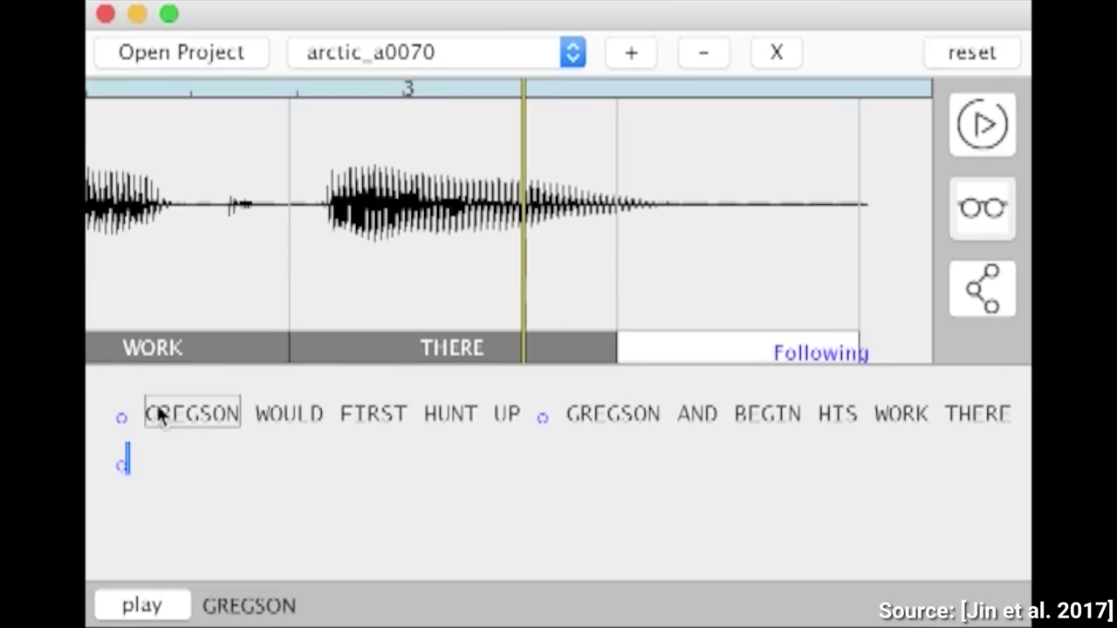
Play back the edited sentence 'Gregson would first hunt up Gregson…'.
click(982, 124)
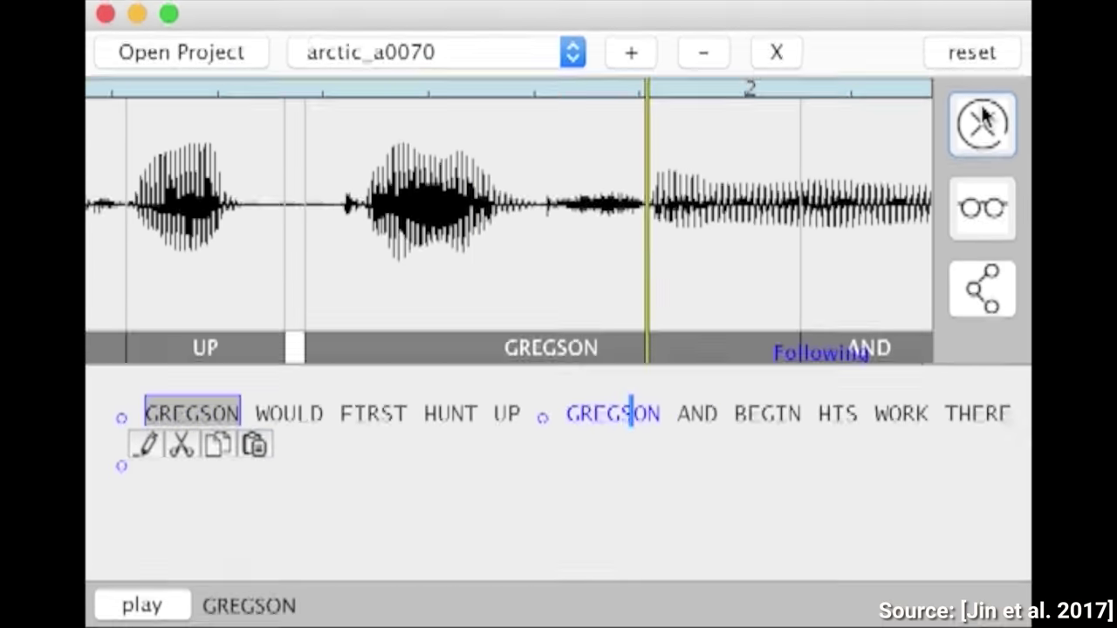
scroll(599, 199, left, 10)
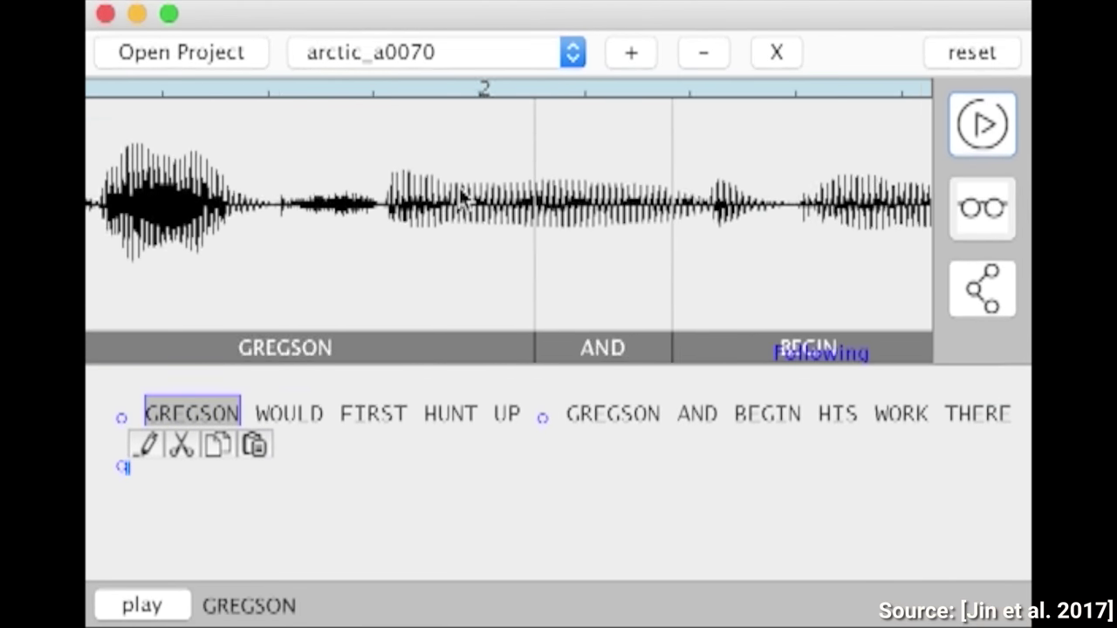
scroll(599, 199, right, 5)
scroll(599, 199, right, 5)
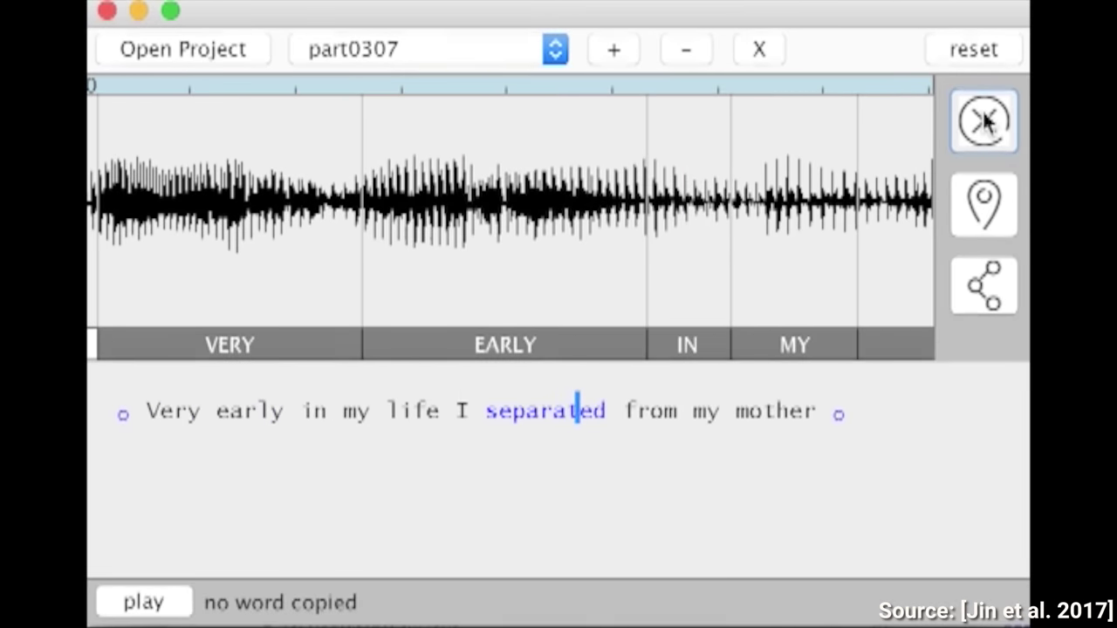
Insert and synthesize 'as a child' between 'life' and 'I'.
click(449, 408)
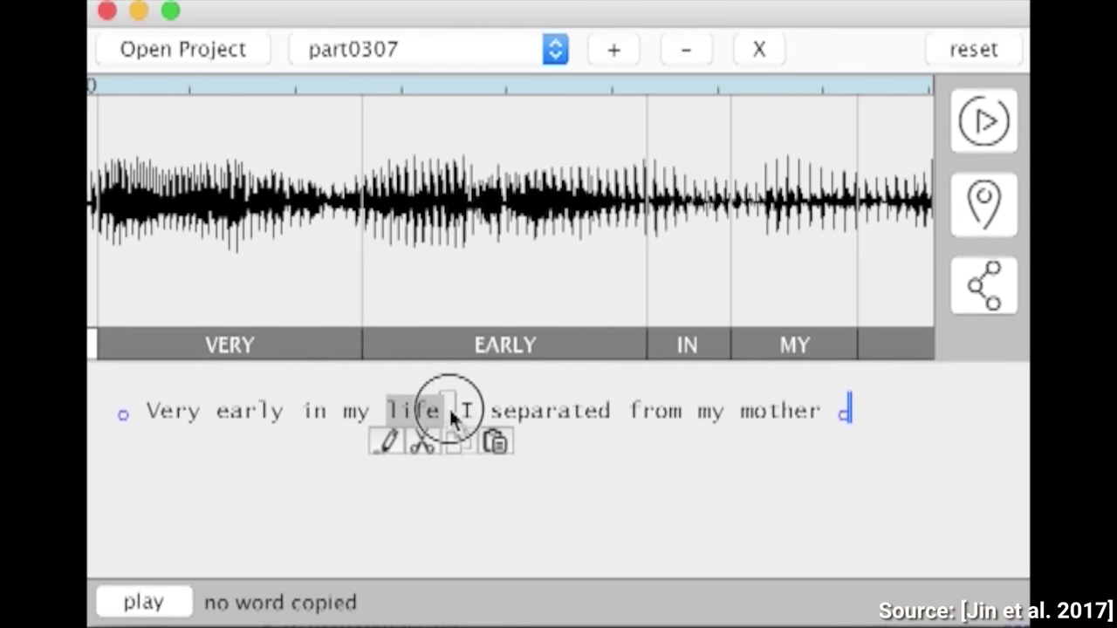
text(as a child)
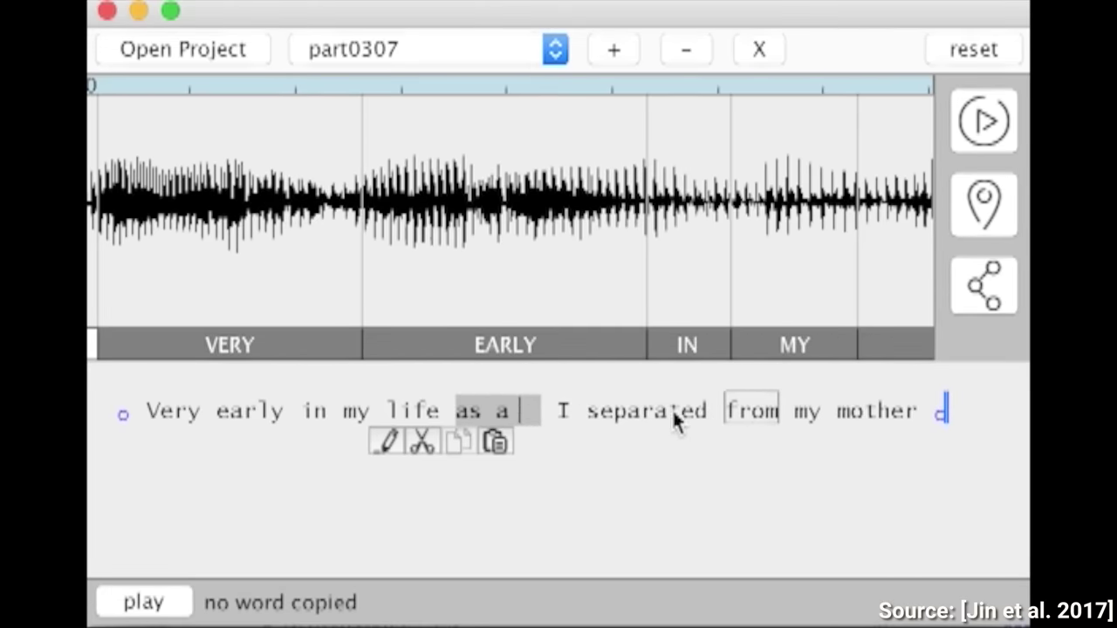
key(Return)
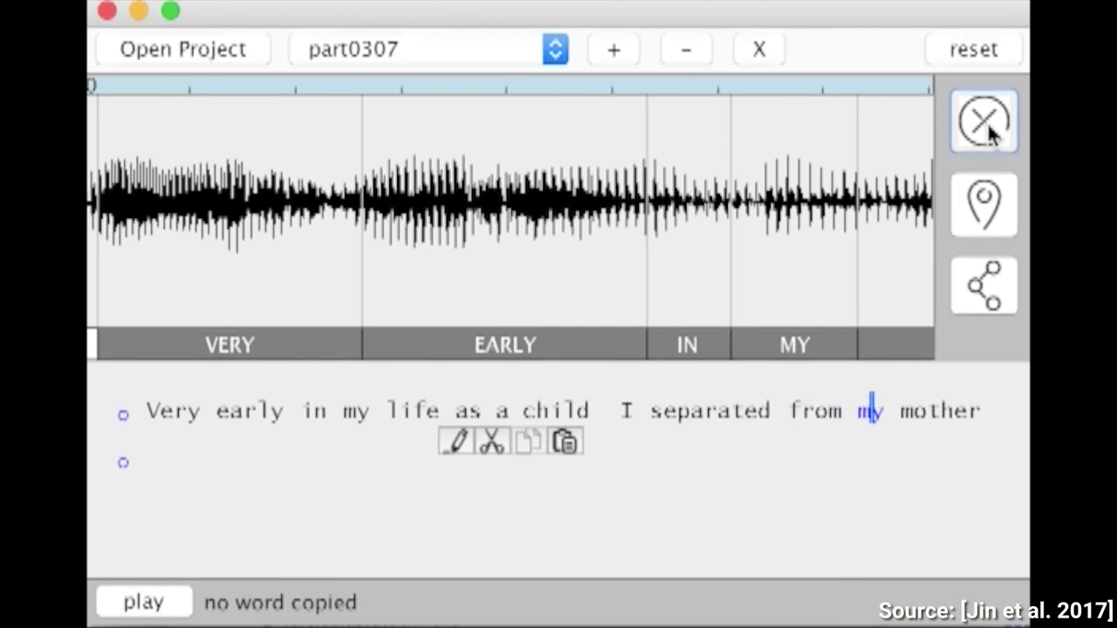
Replace 'mother' with a synthesized 'family'.
click(930, 410)
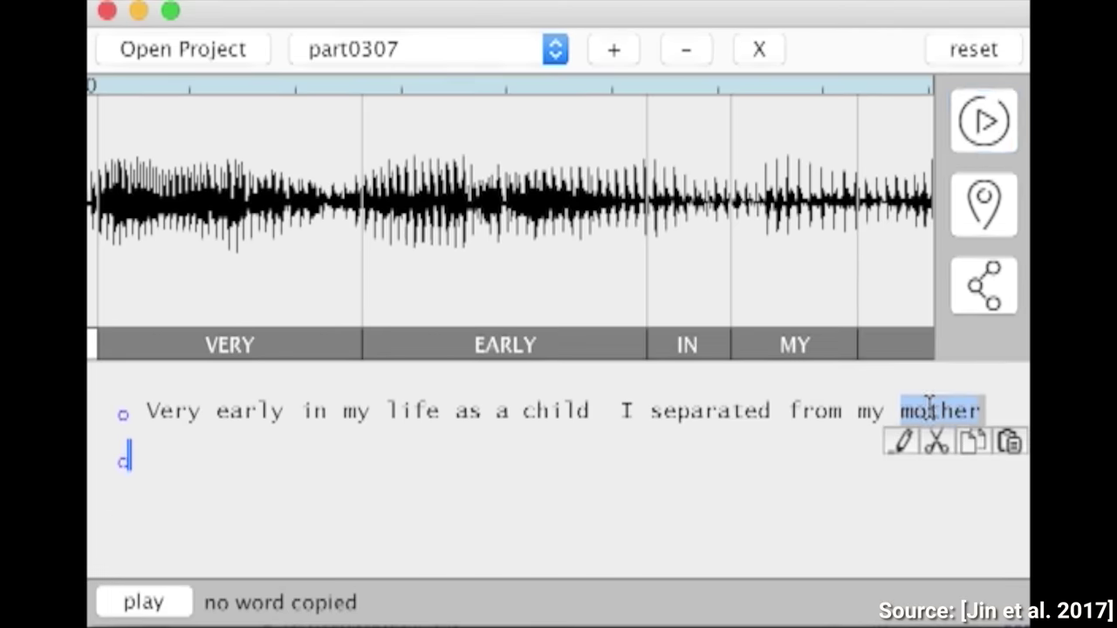
text(family)
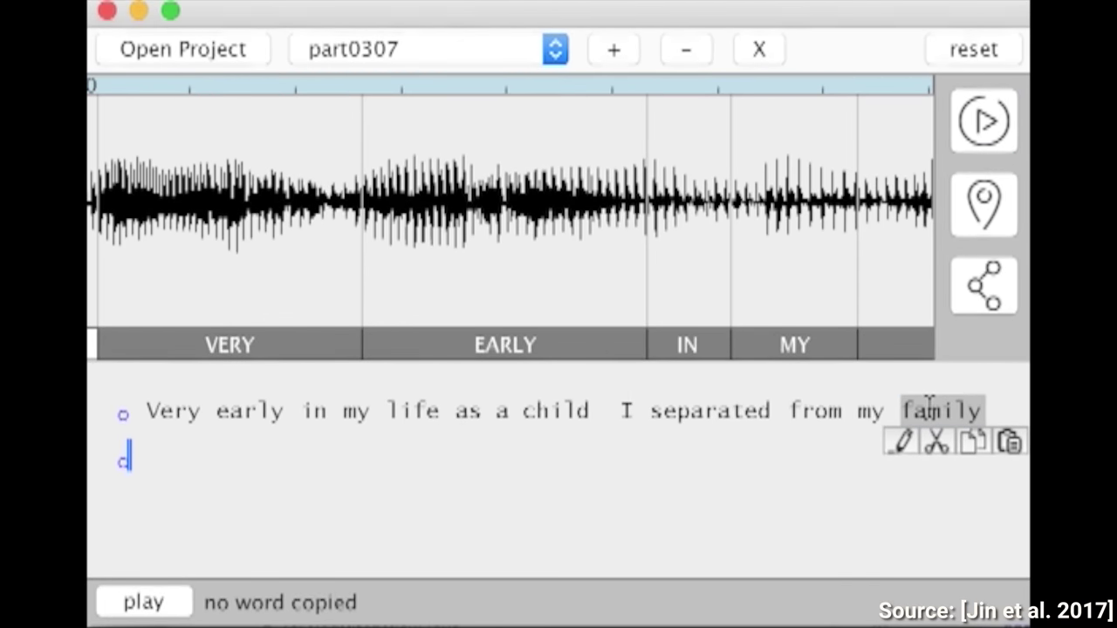
key(Return)
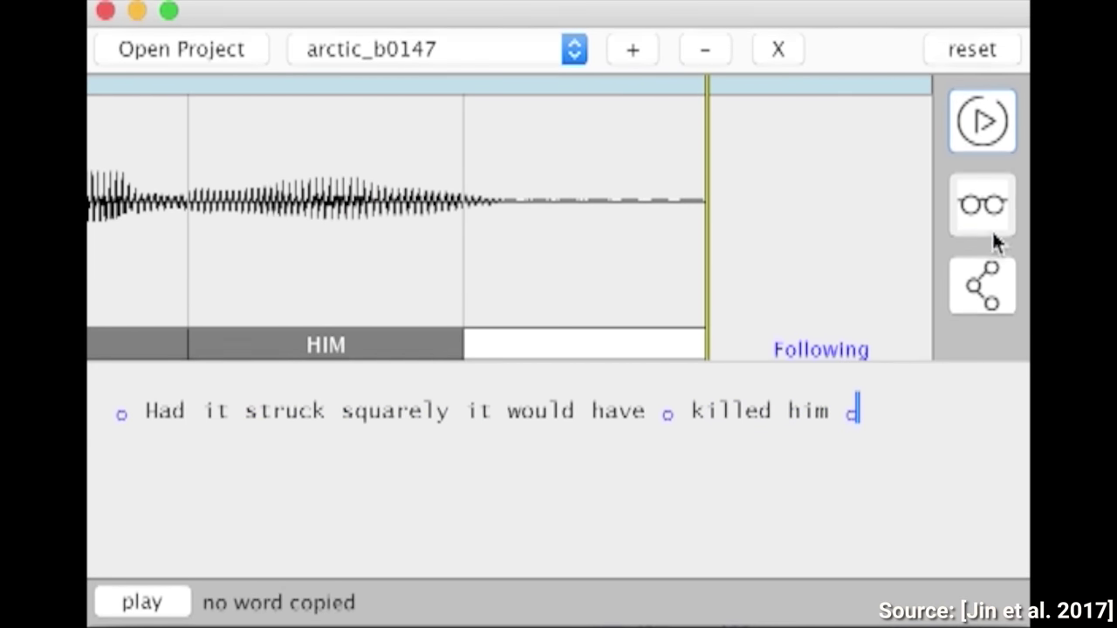
Swap 'killed' for a synthesized 'saved', then play the sentence from 'Had'.
double_click(736, 419)
key(BackSpace)
key(BackSpace)
key(BackSpace)
key(BackSpace)
key(BackSpace)
key(BackSpace)
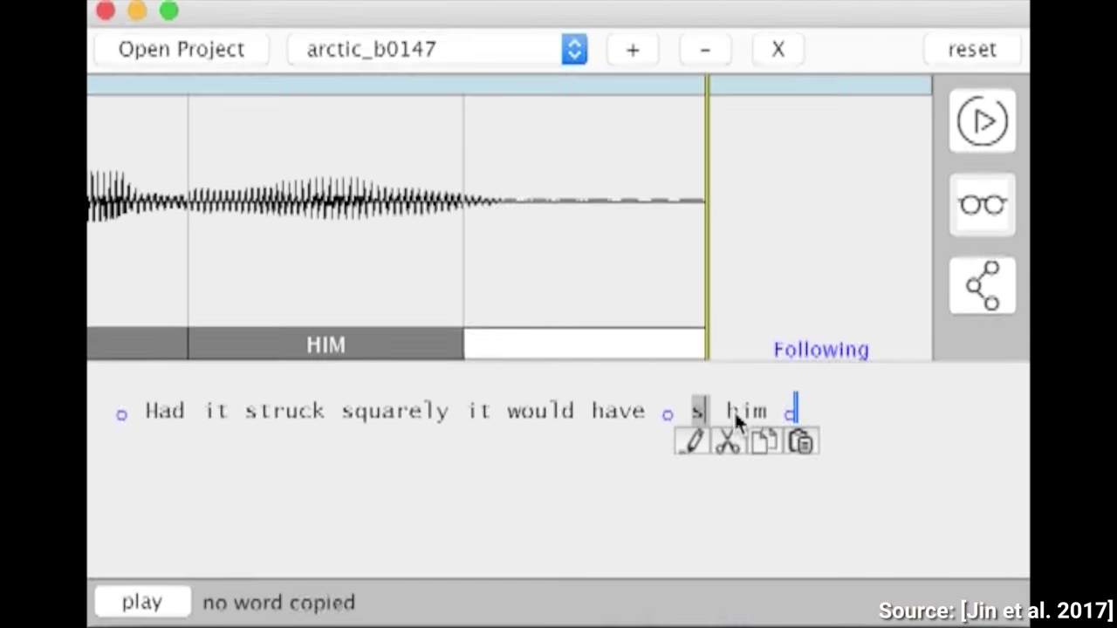
text(save)
key(Return)
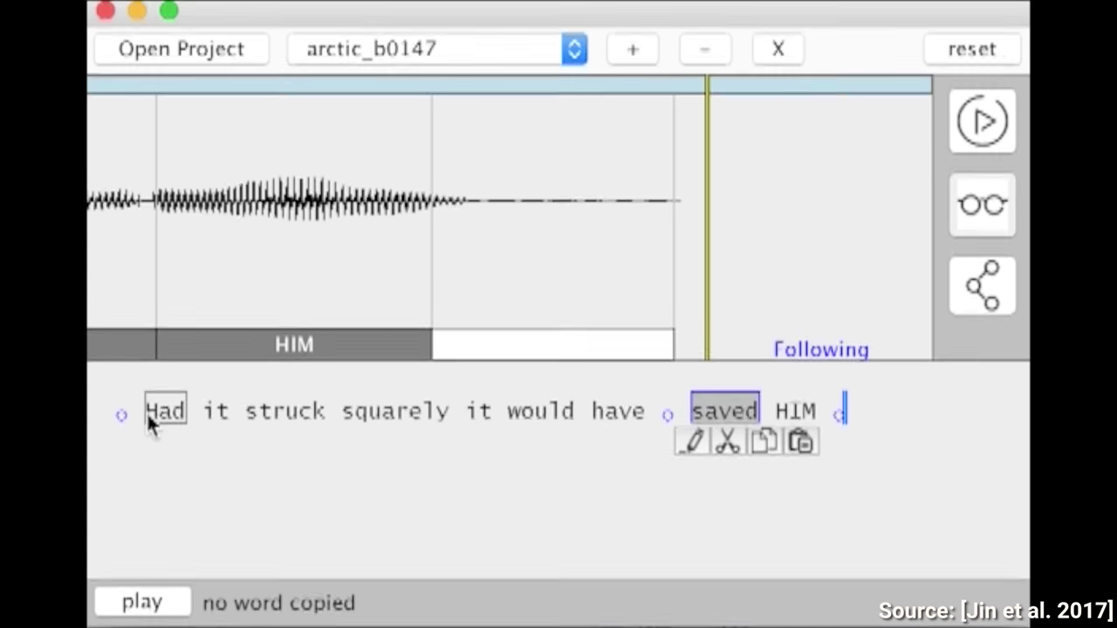
click(147, 412)
click(988, 124)
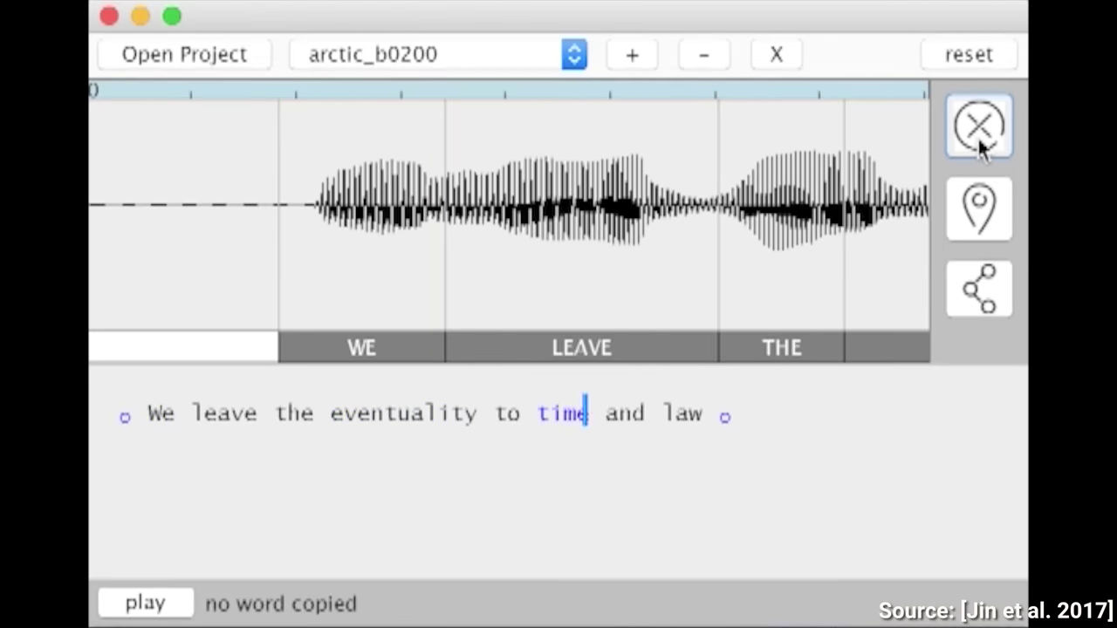
Replace 'law' with a synthesized 'belief' and play the sentence back.
double_click(683, 414)
text(belief)
key(Return)
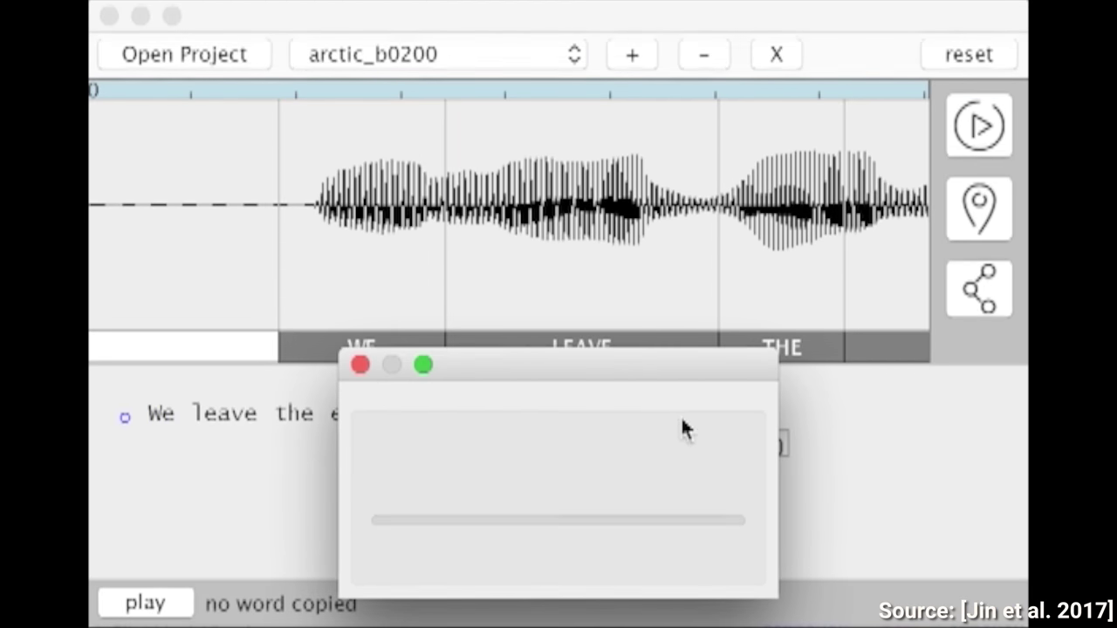
click(990, 137)
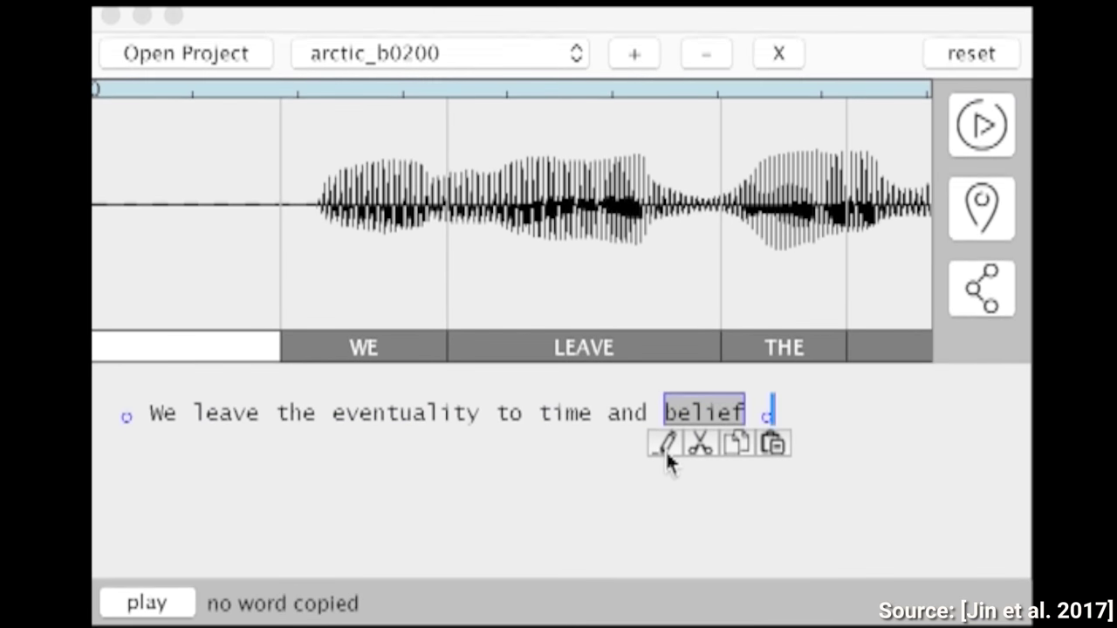
Audition each synthesized take of 'belief', Synth.1 through Synth.8.
click(666, 447)
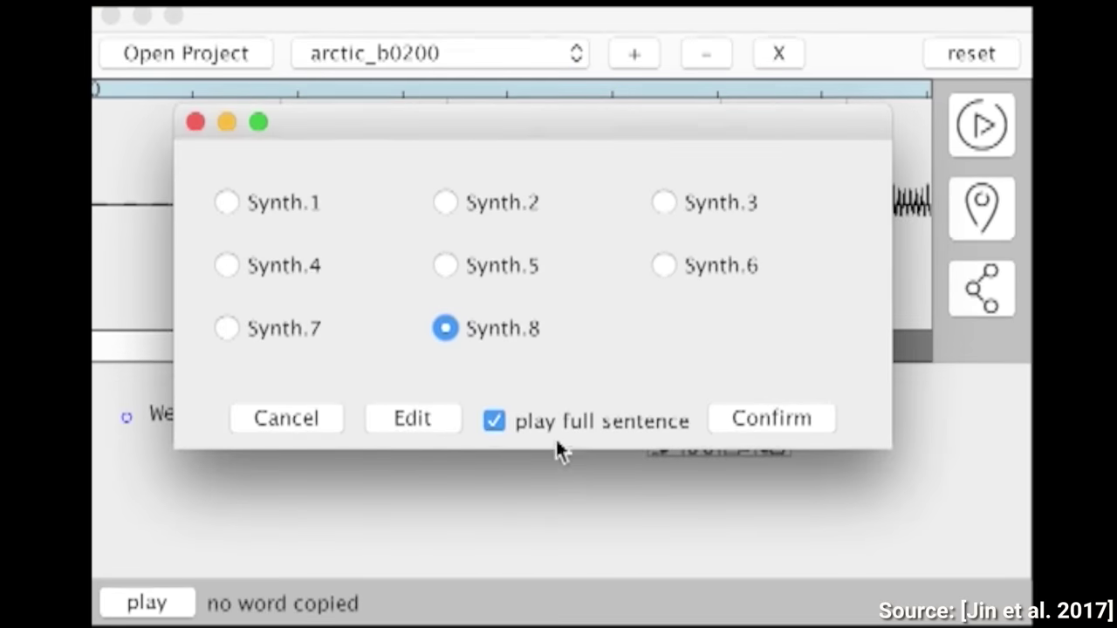
click(575, 426)
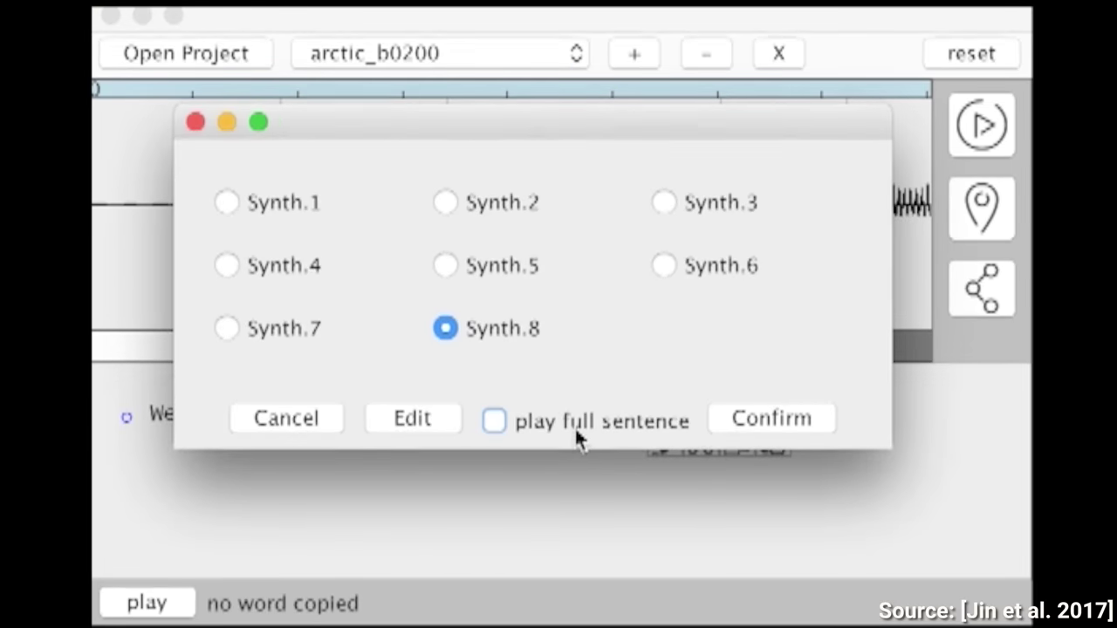
click(269, 199)
click(502, 201)
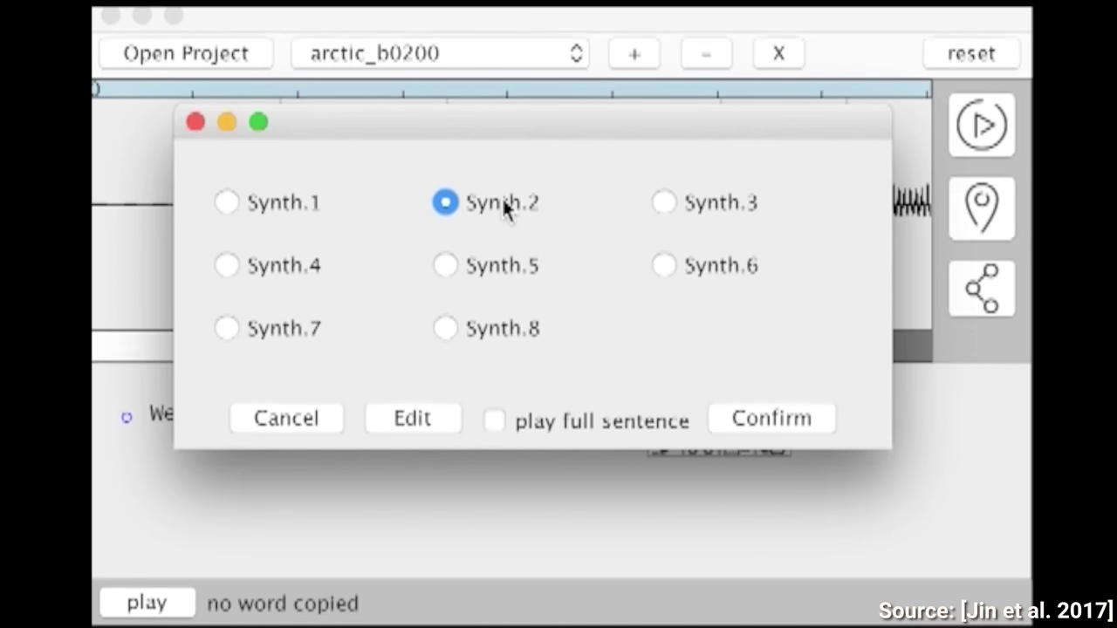
click(693, 201)
click(266, 251)
click(494, 274)
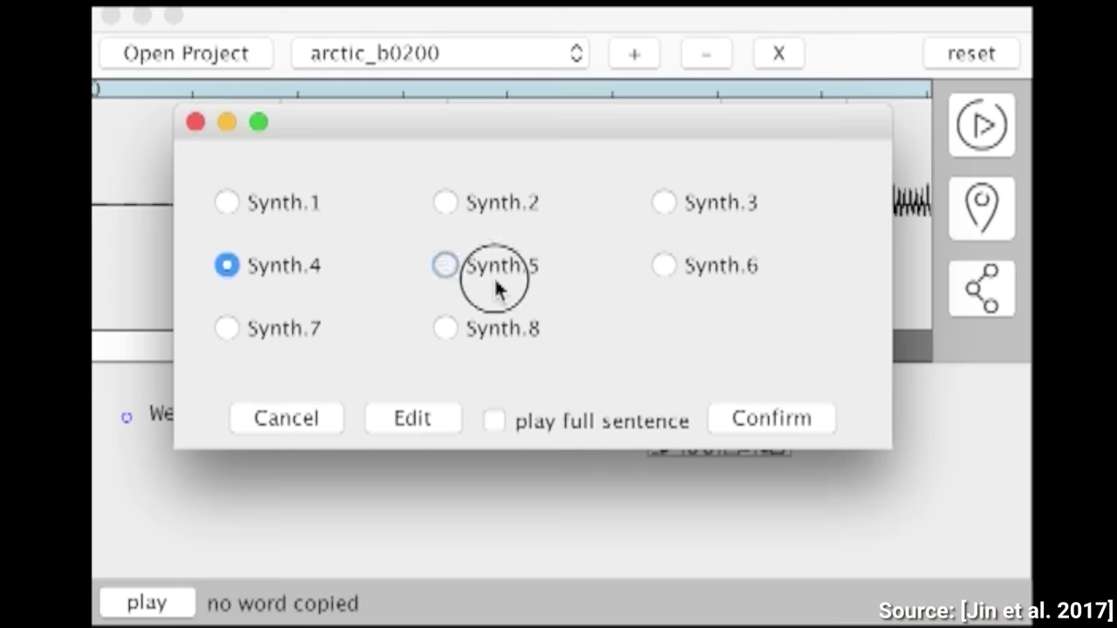
click(708, 253)
click(477, 337)
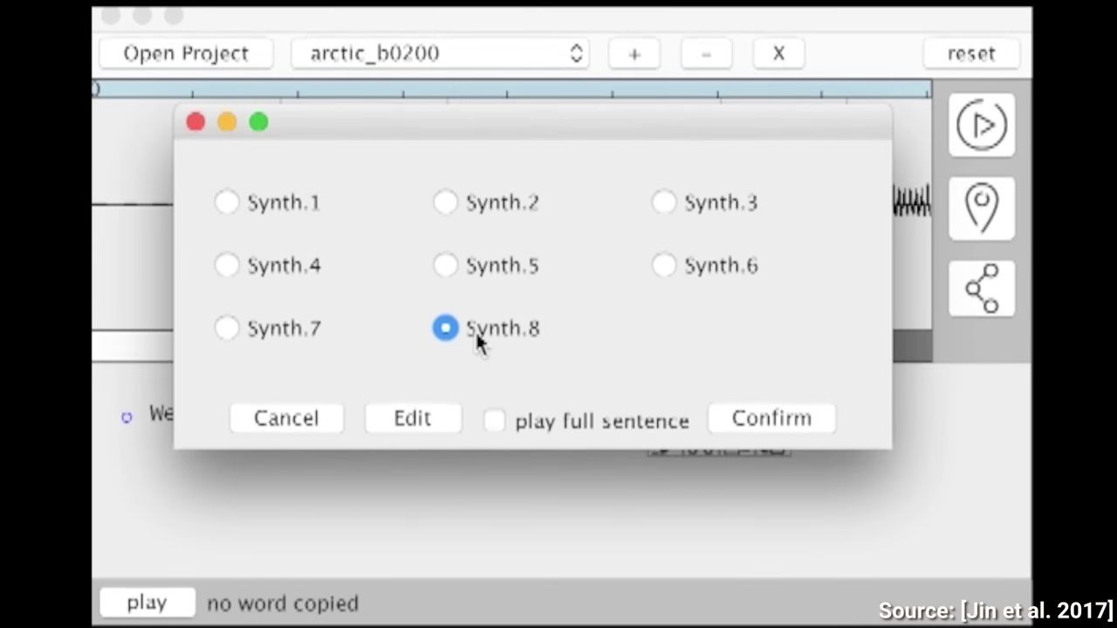
click(279, 341)
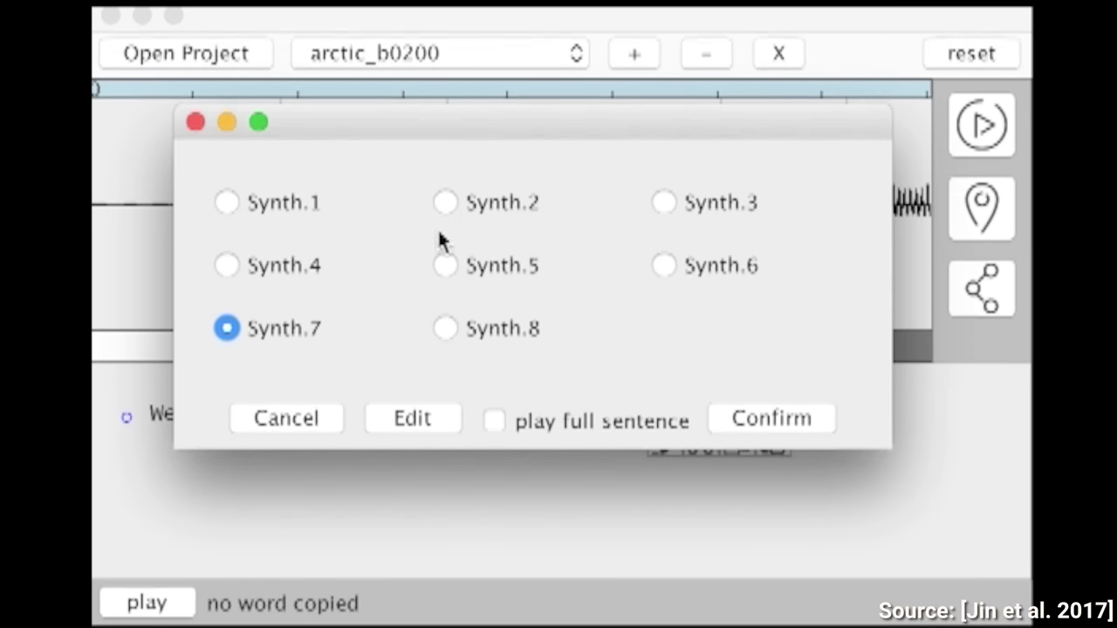
Compare Synth.2 and Synth.3 in the full sentence and confirm Synth.3.
click(529, 418)
click(479, 202)
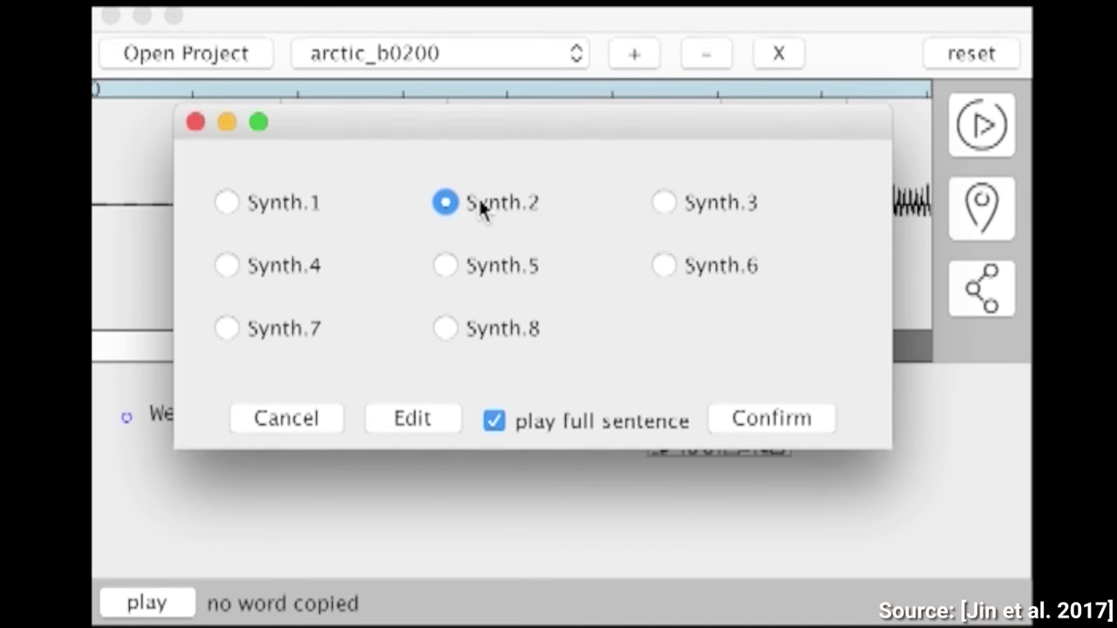
click(716, 206)
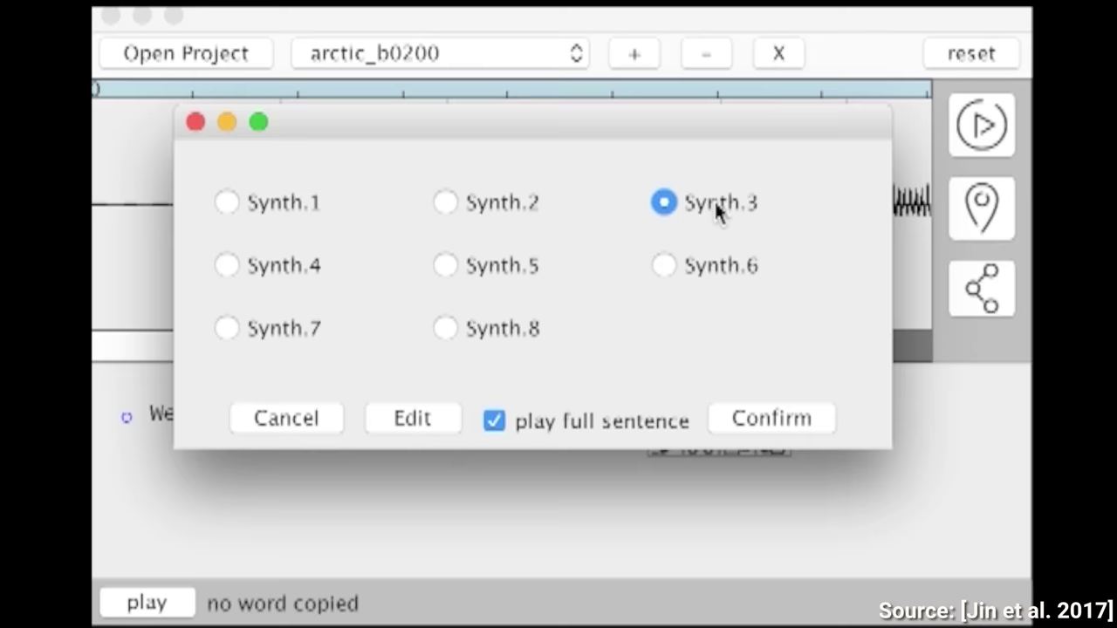
click(767, 417)
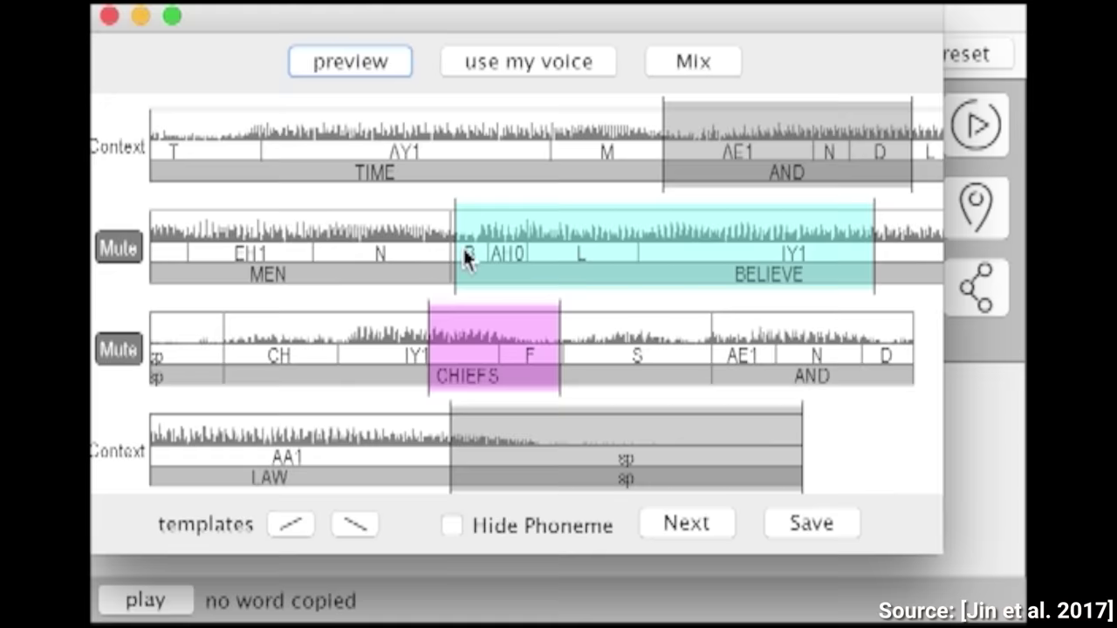
Start BELIEVE slightly earlier, trim CHIEFS' start, and extend LAW into the following silence.
drag(454, 249, 451, 246)
drag(428, 351, 473, 344)
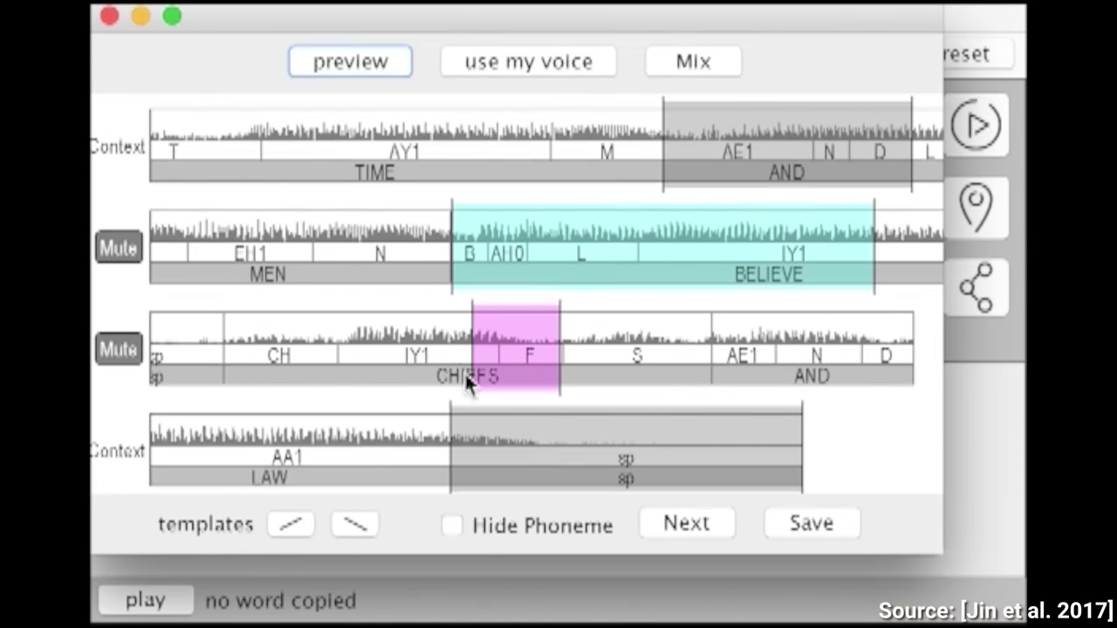
drag(451, 431, 554, 436)
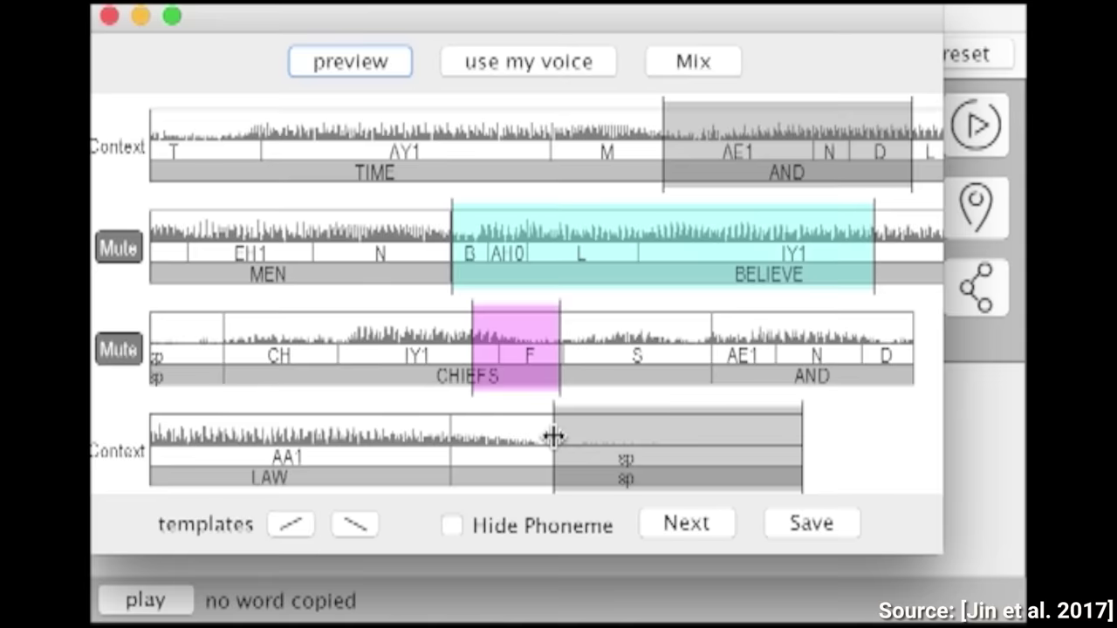
Stretch the teal believe snippet to 200% and raise its starting pitch to about 518 Hz, previewing each change.
click(690, 526)
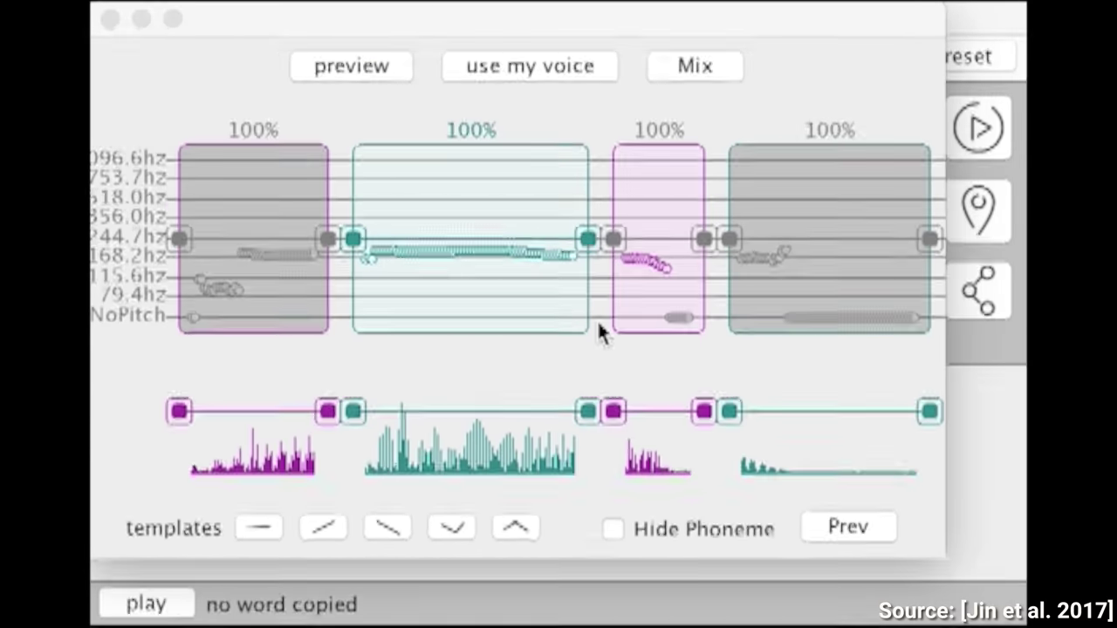
click(354, 67)
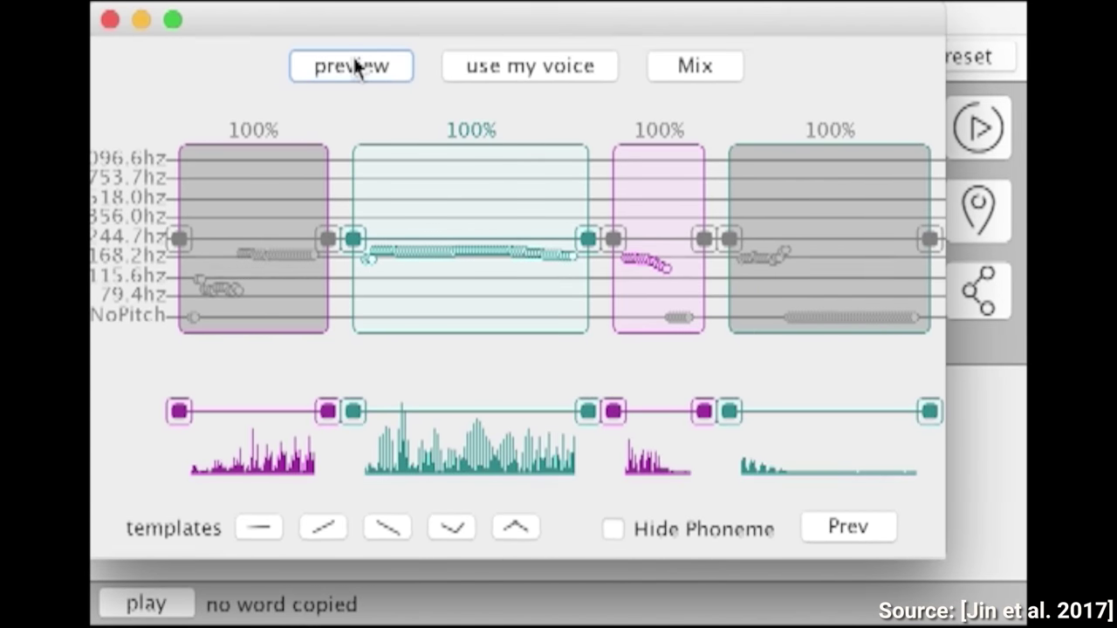
drag(588, 232, 853, 203)
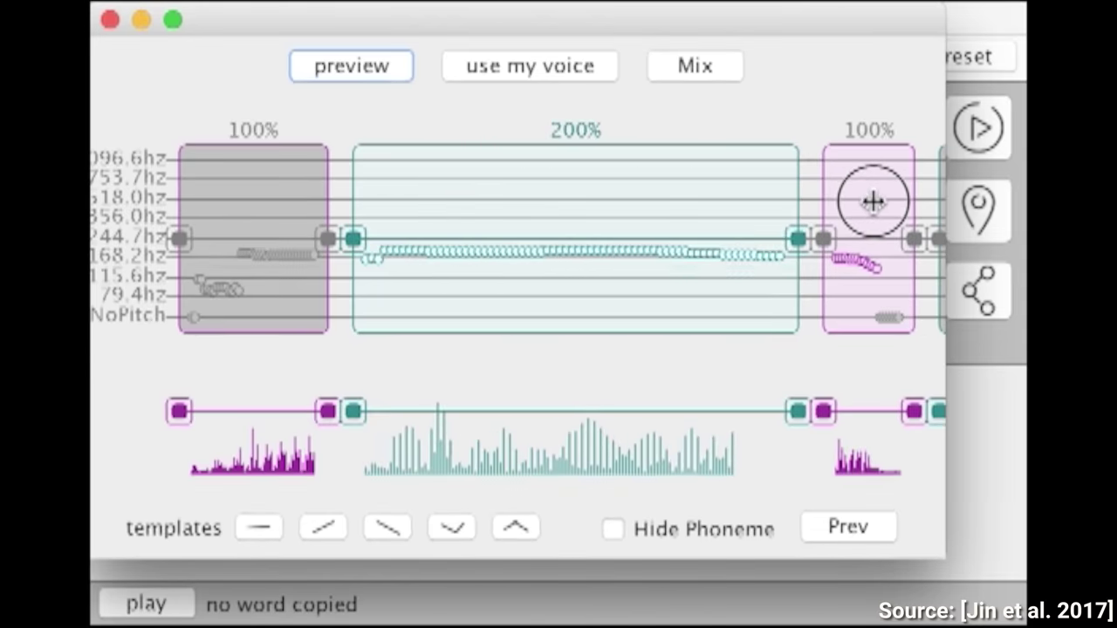
click(331, 70)
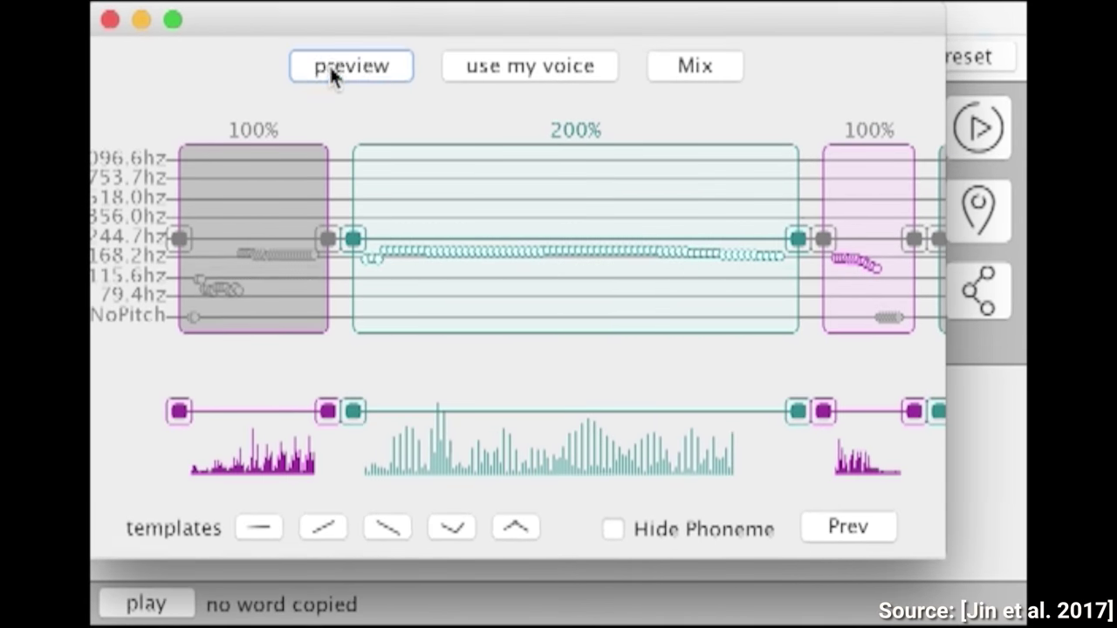
drag(353, 238, 353, 201)
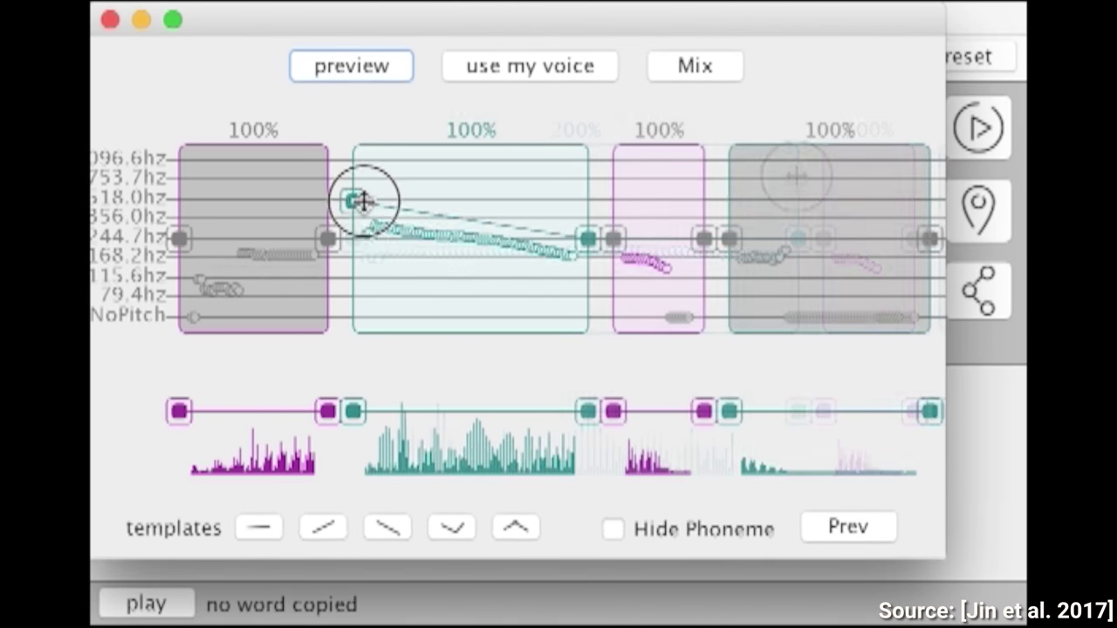
click(370, 67)
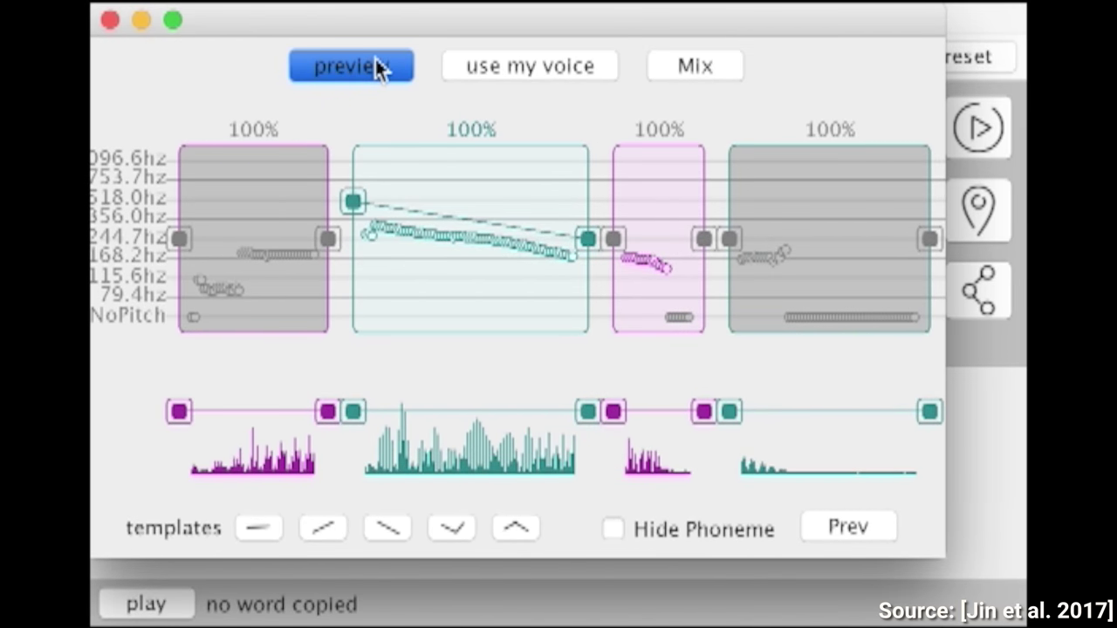